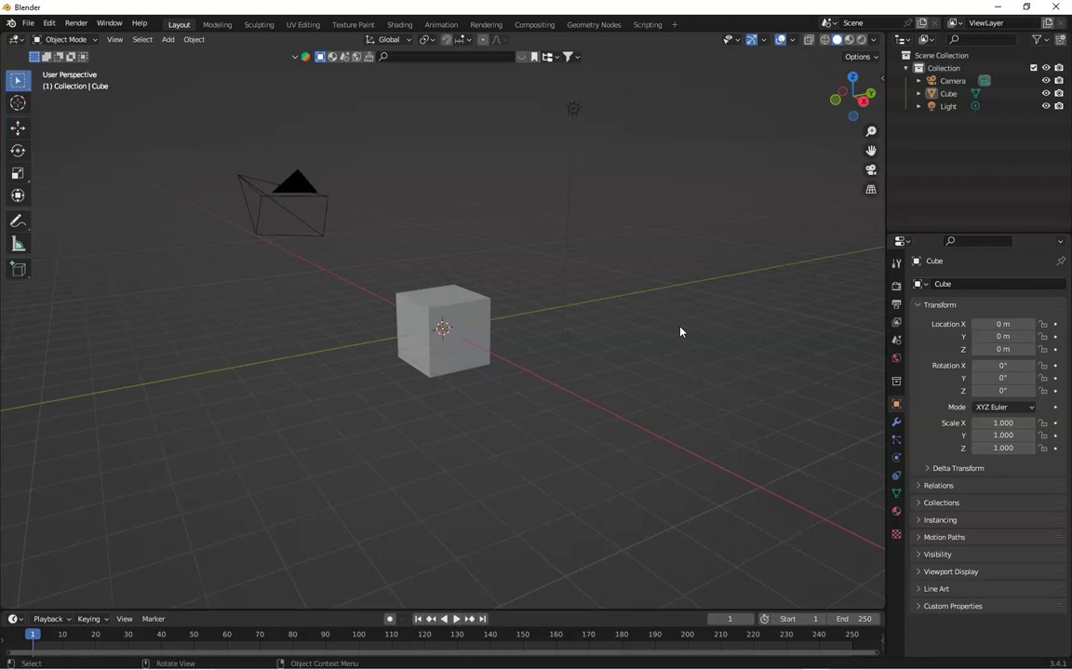
# - Delete the default cube from the scene
pyautogui.click(711, 313)
pyautogui.moveTo(849, 123); pyautogui.dragTo(806, 127)
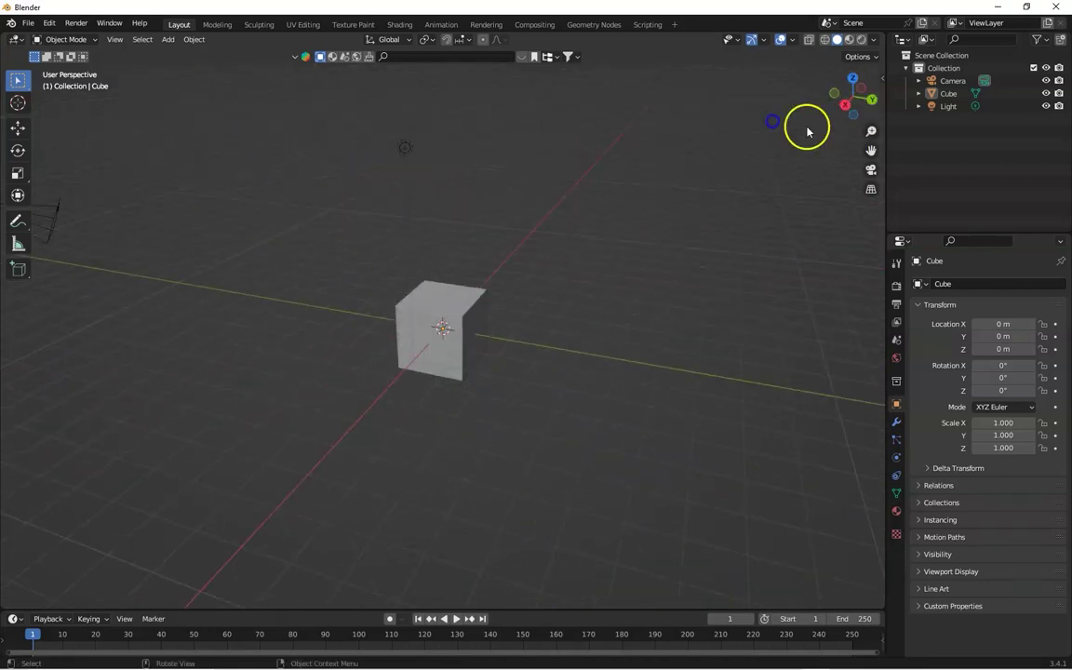
pyautogui.click(464, 317)
pyautogui.press('x')
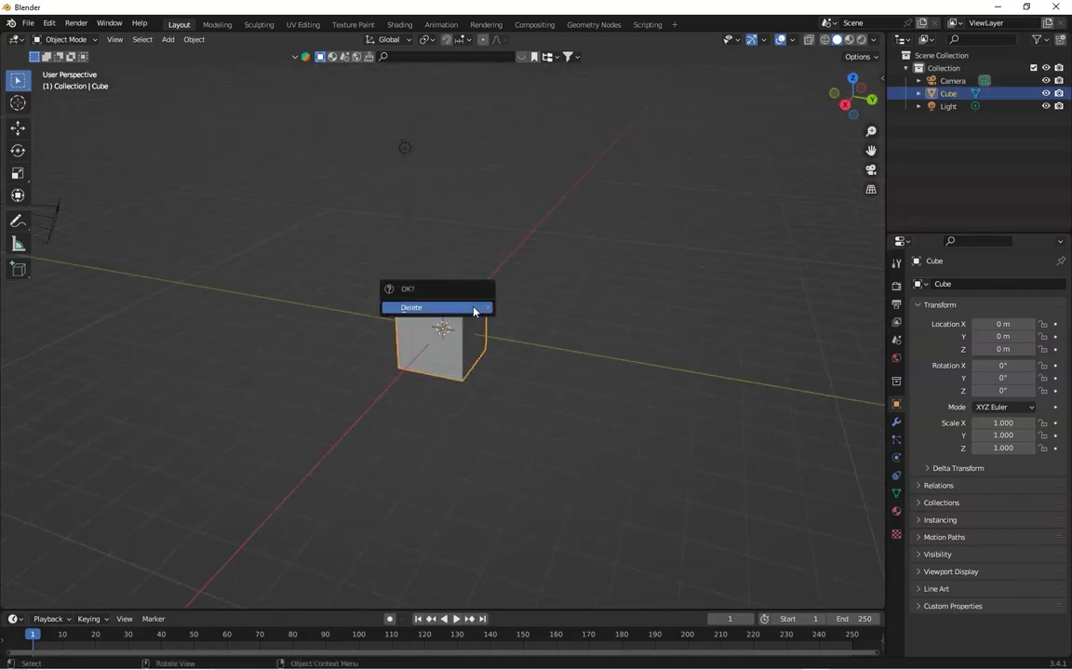
pyautogui.click(475, 309)
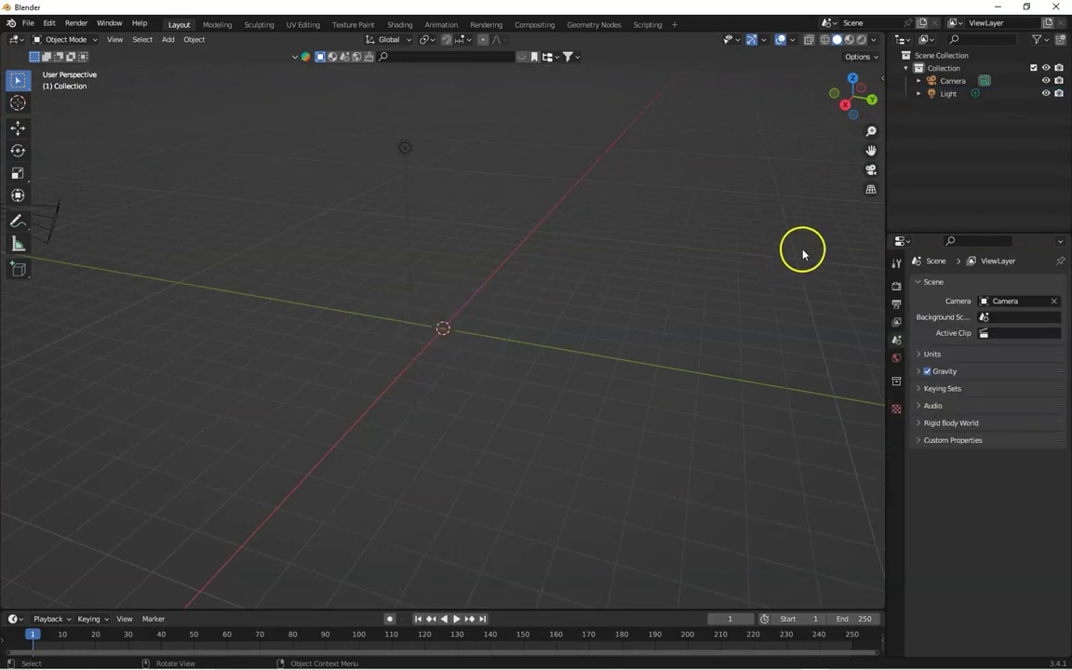
# - Add a UV sphere mesh at the scene origin
pyautogui.moveTo(850, 110); pyautogui.dragTo(636, 269)
pyautogui.hotkey('shift', 'a')
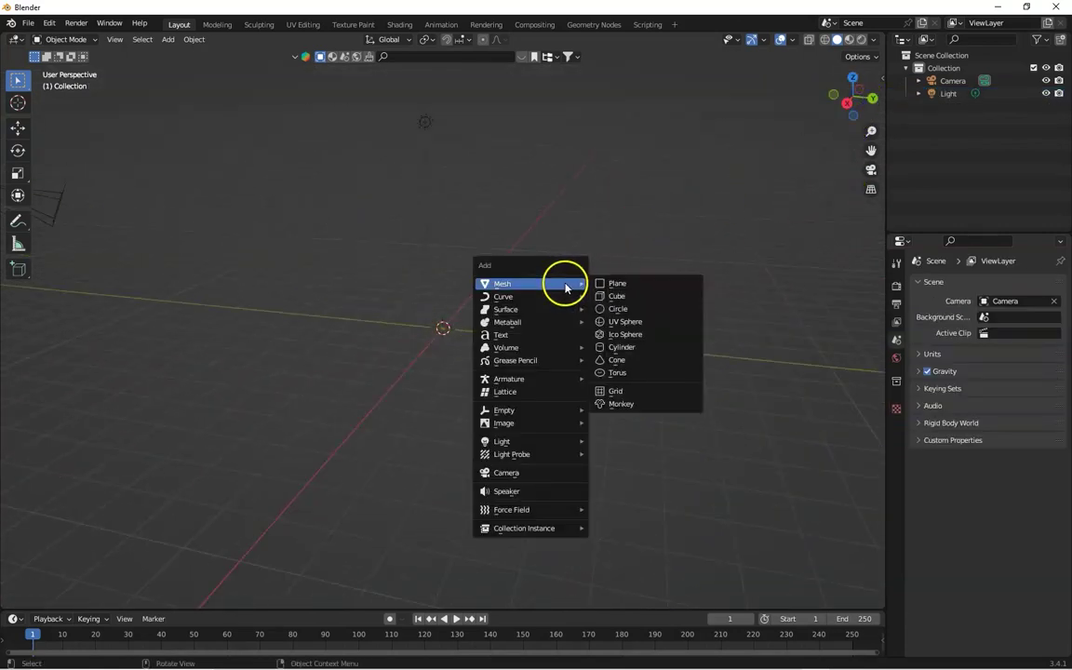
pyautogui.click(622, 322)
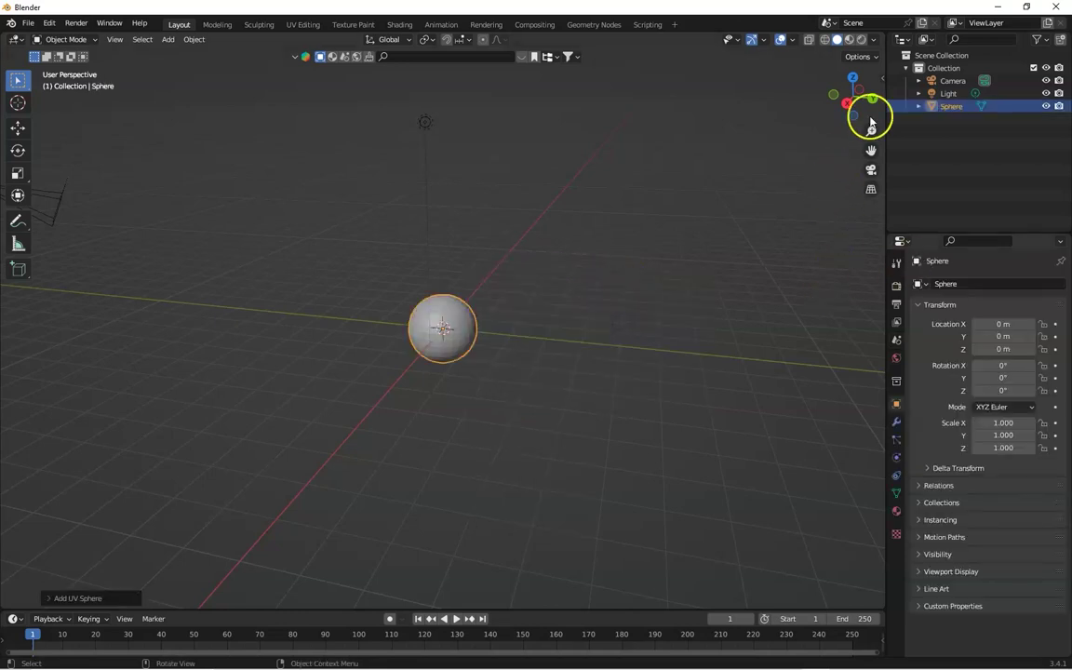
# - Add a Wireframe modifier to the sphere
pyautogui.moveTo(871, 131); pyautogui.dragTo(871, 106)
pyautogui.moveTo(582, 413); pyautogui.dragTo(545, 415, button='middle')
pyautogui.click(896, 421)
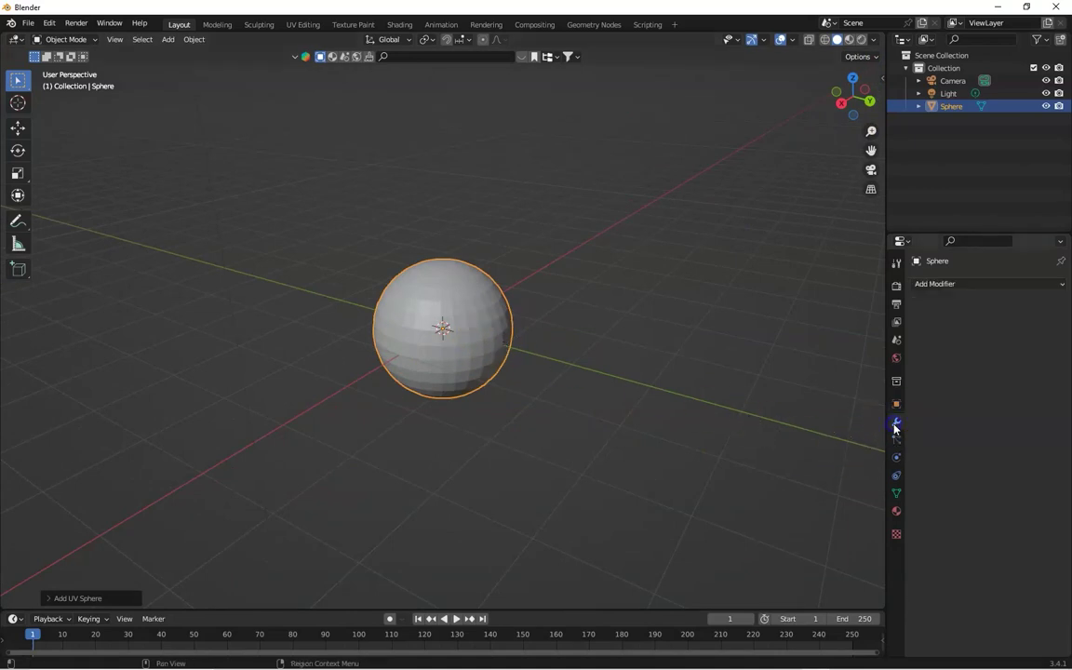
pyautogui.click(927, 284)
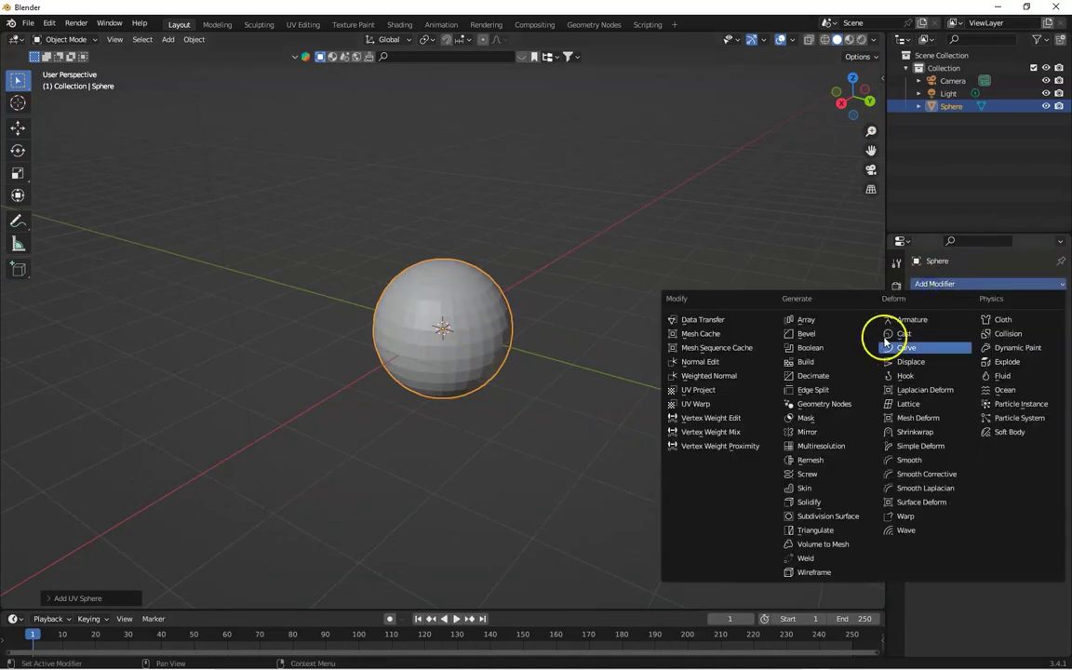
pyautogui.click(812, 572)
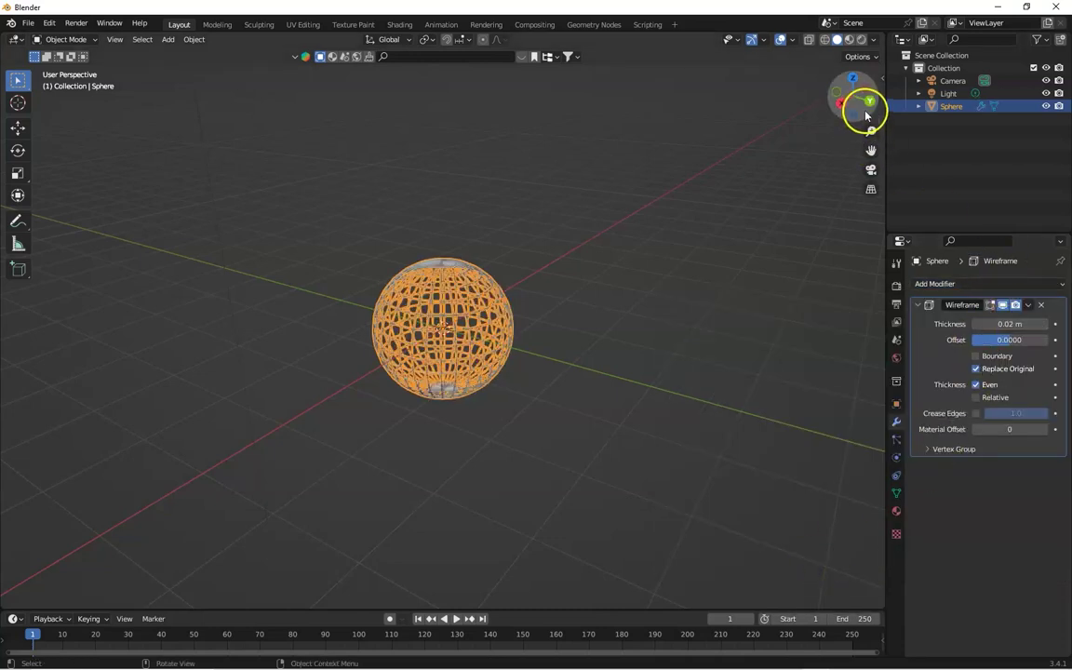
# - Set the Wireframe modifier's thickness to 0.024 m
pyautogui.moveTo(861, 96); pyautogui.dragTo(806, 100)
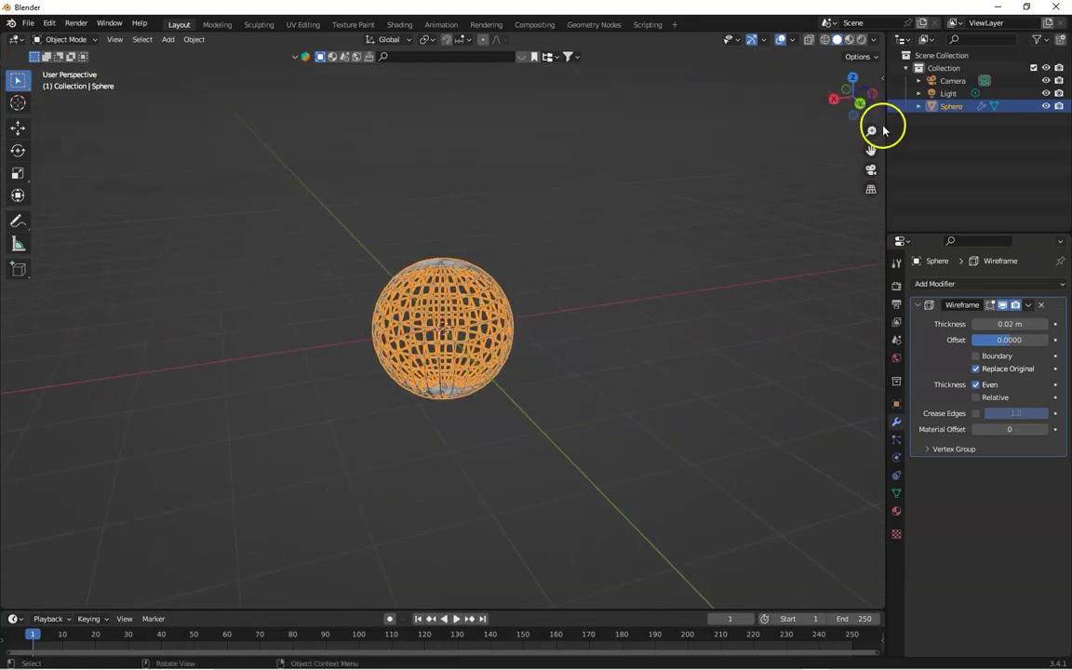
pyautogui.moveTo(871, 131); pyautogui.dragTo(856, 279)
pyautogui.moveTo(769, 117); pyautogui.dragTo(759, 112)
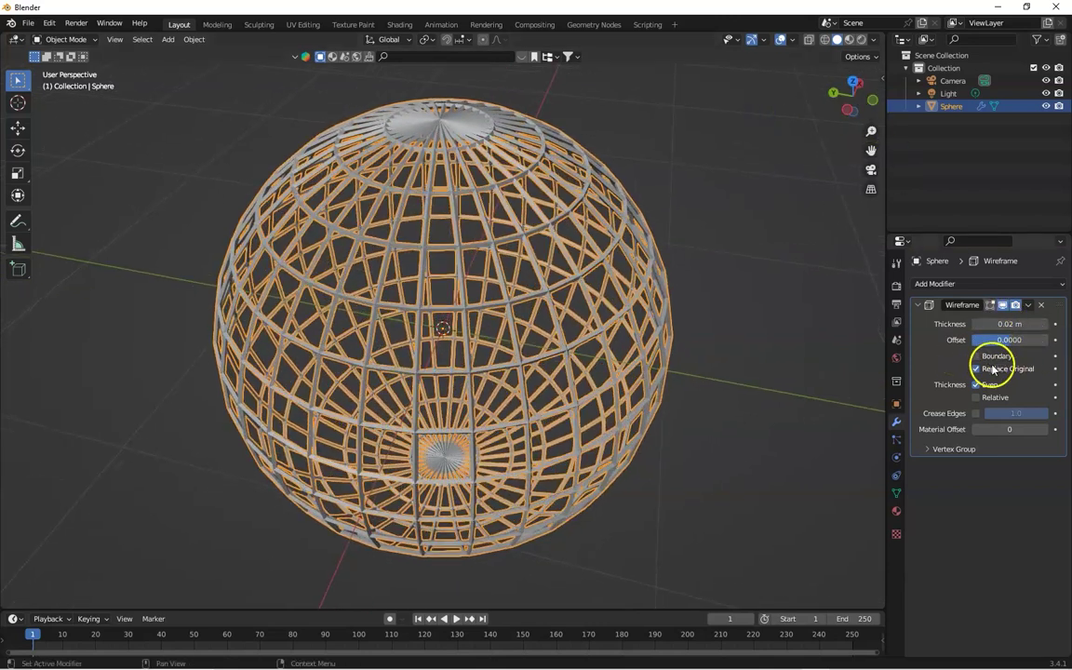
pyautogui.moveTo(990, 324)
pyautogui.mouseDown()
pyautogui.moveTo(1033, 324)
pyautogui.moveTo(975, 323)
pyautogui.moveTo(1016, 323)
pyautogui.moveTo(991, 324)
pyautogui.mouseUp()
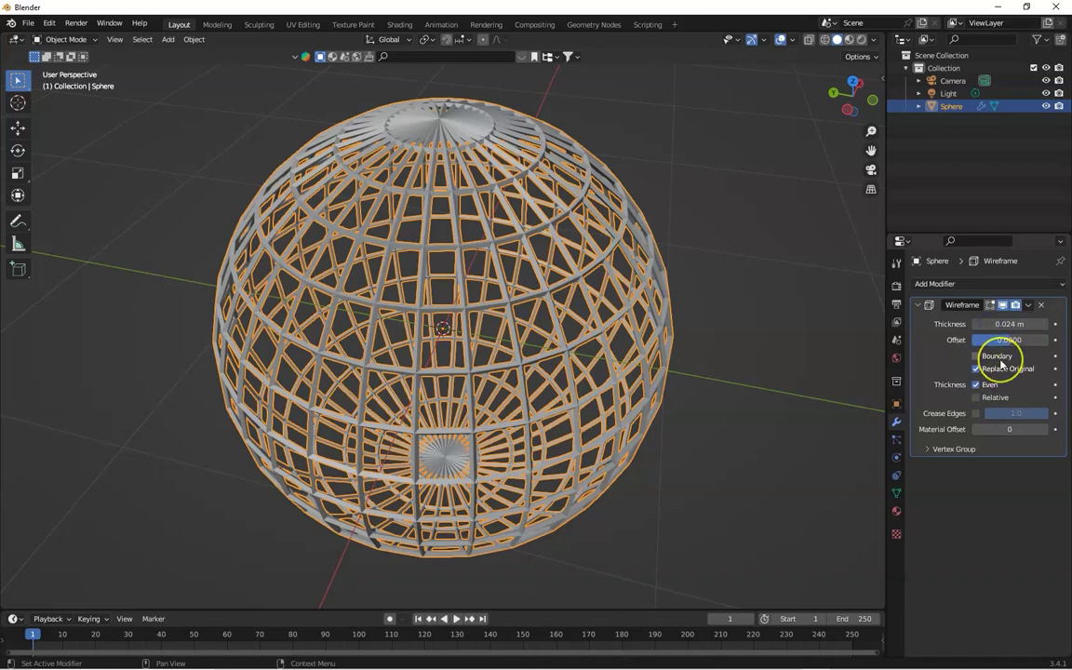
# - Turn off Replace Original in the Wireframe modifier so the sphere's faces are kept beneath the frame
pyautogui.click(976, 369)
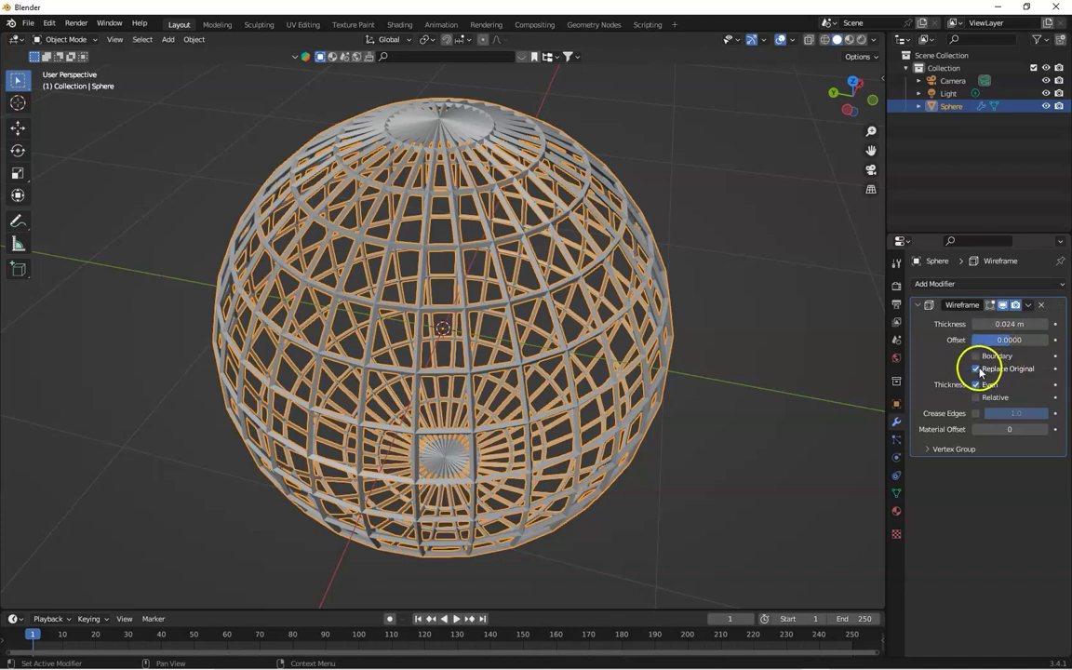
pyautogui.click(975, 370)
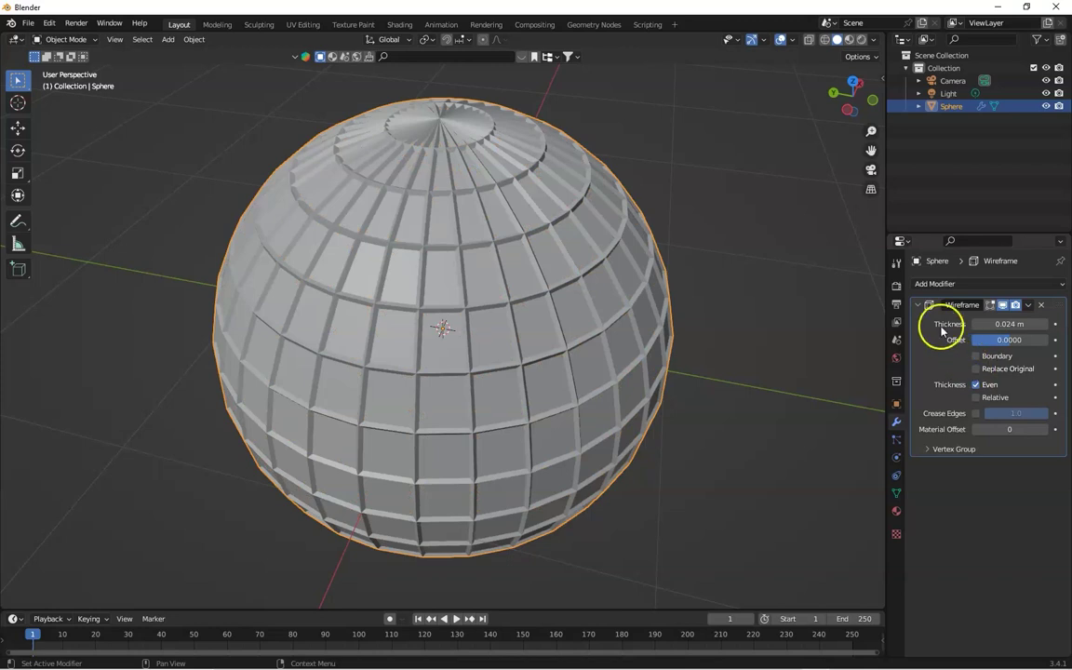
pyautogui.moveTo(851, 103); pyautogui.dragTo(924, 239)
pyautogui.click(975, 369)
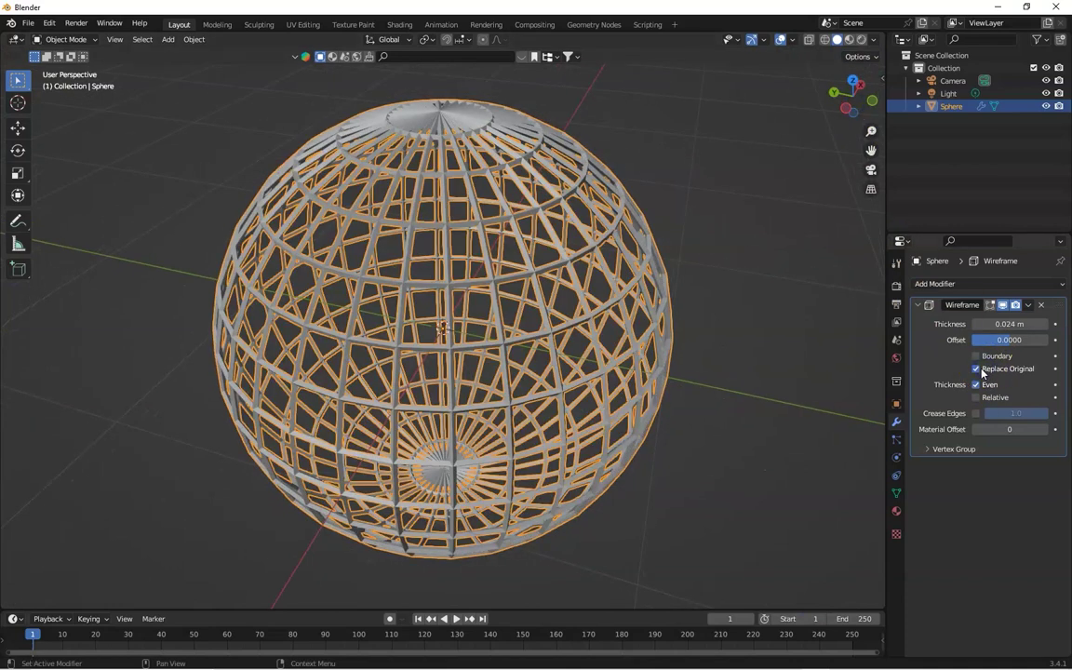
pyautogui.click(975, 368)
pyautogui.moveTo(849, 95); pyautogui.dragTo(839, 110)
pyautogui.moveTo(844, 60); pyautogui.dragTo(816, 180)
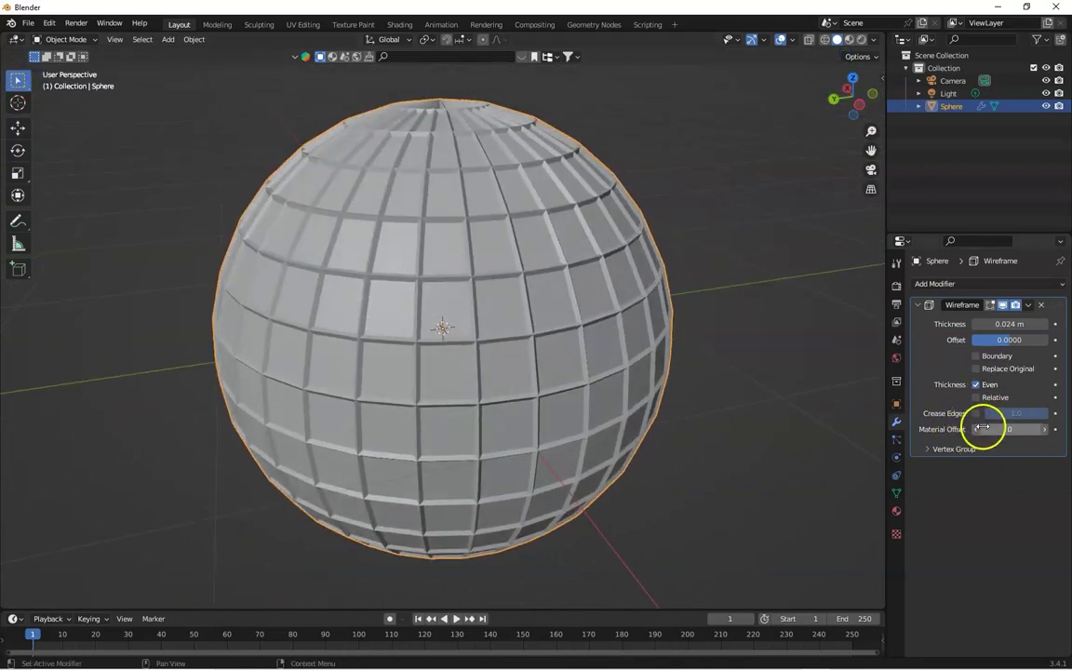
pyautogui.moveTo(837, 409); pyautogui.dragTo(622, 401, button='middle')
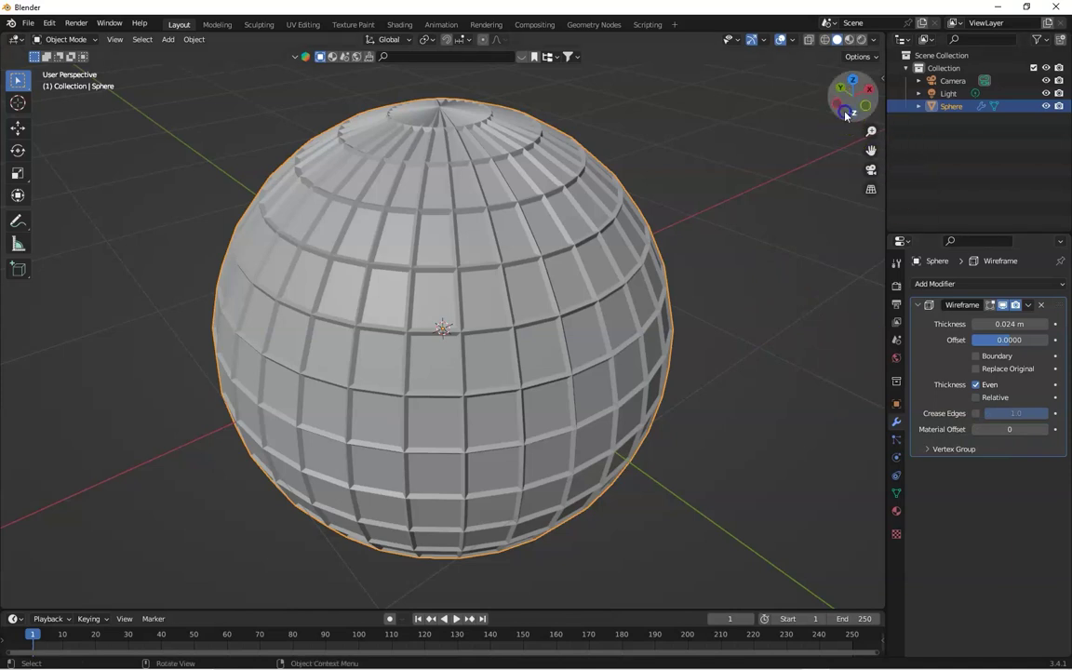
pyautogui.moveTo(853, 93)
pyautogui.mouseDown()
pyautogui.moveTo(852, 114)
pyautogui.moveTo(842, 93)
pyautogui.mouseUp()
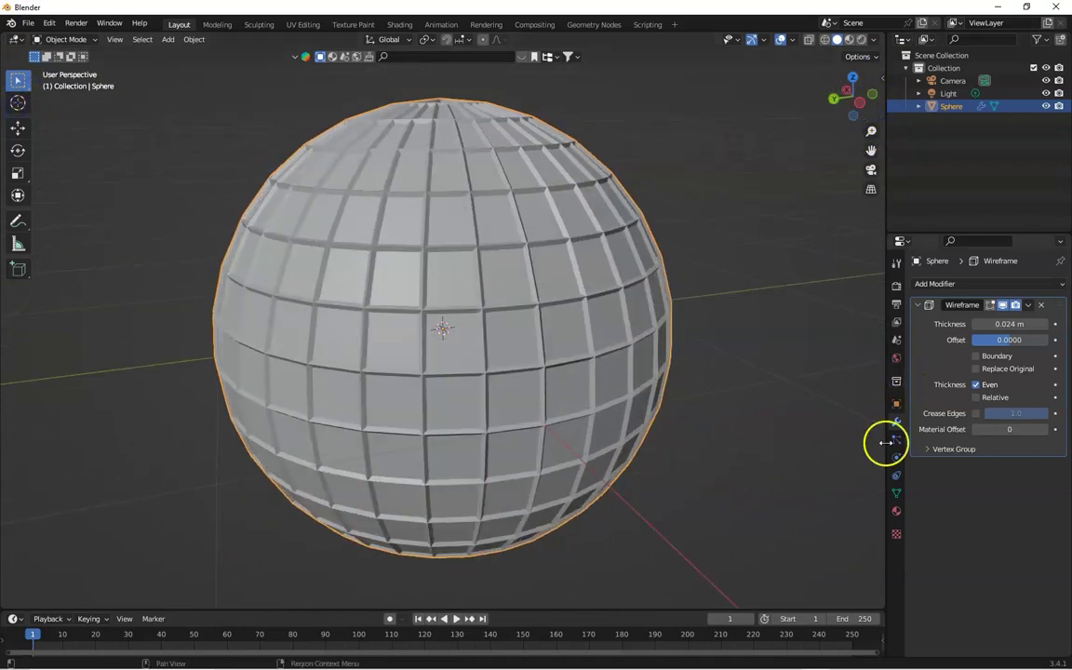
# - Create a first material on the sphere with a blue base color, Metallic about 0.343 and Roughness about 0.412
pyautogui.click(896, 510)
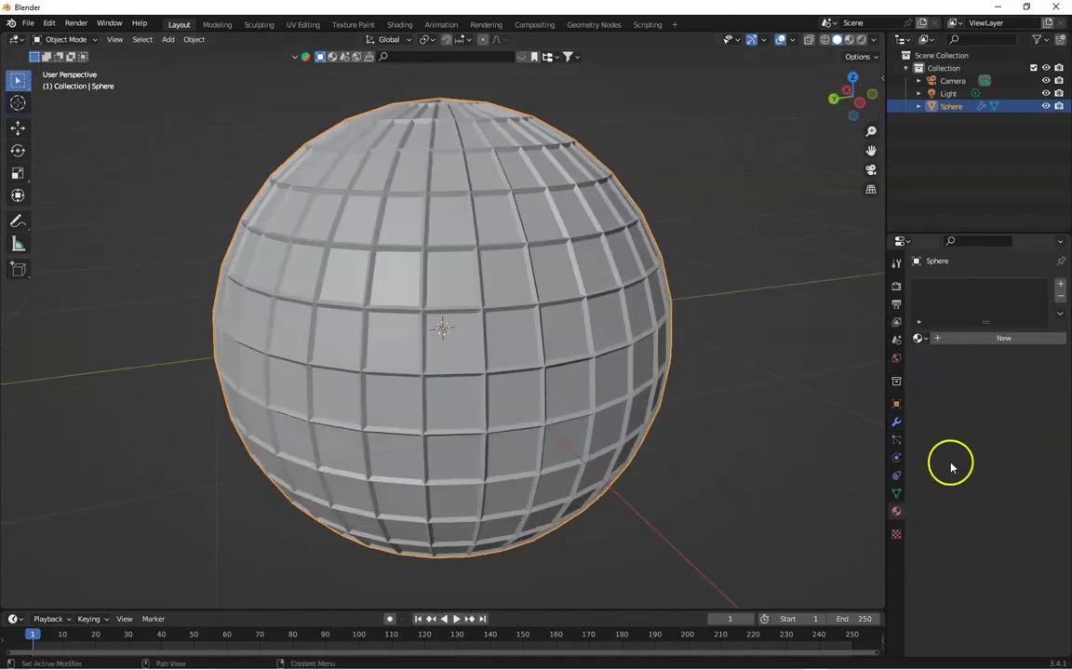
pyautogui.click(978, 339)
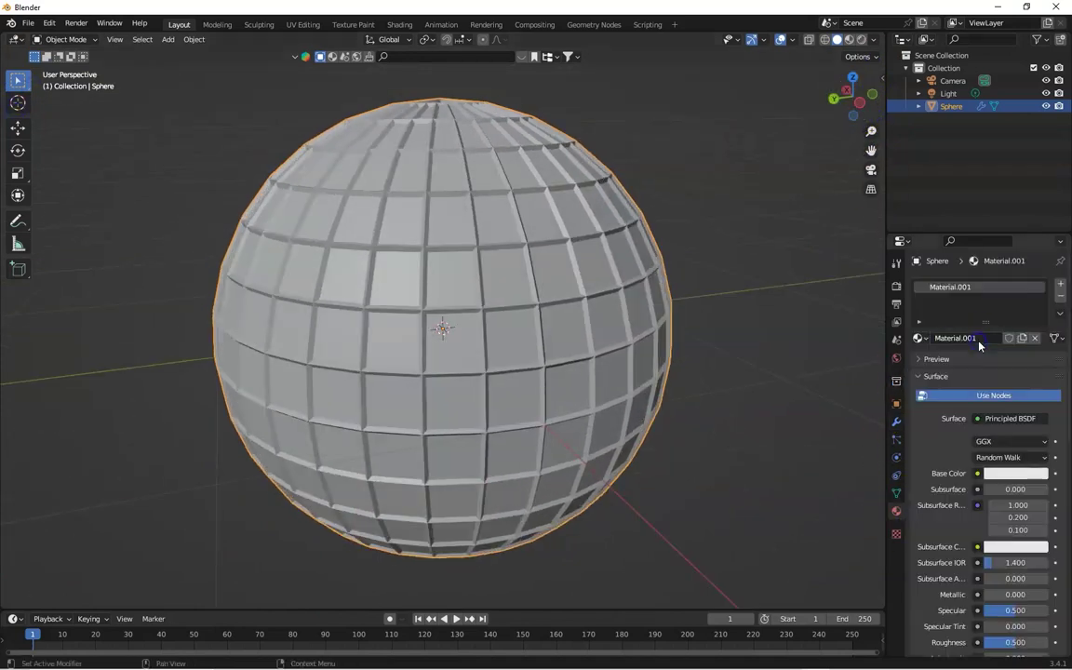
pyautogui.click(993, 474)
pyautogui.moveTo(1023, 366); pyautogui.dragTo(1019, 314)
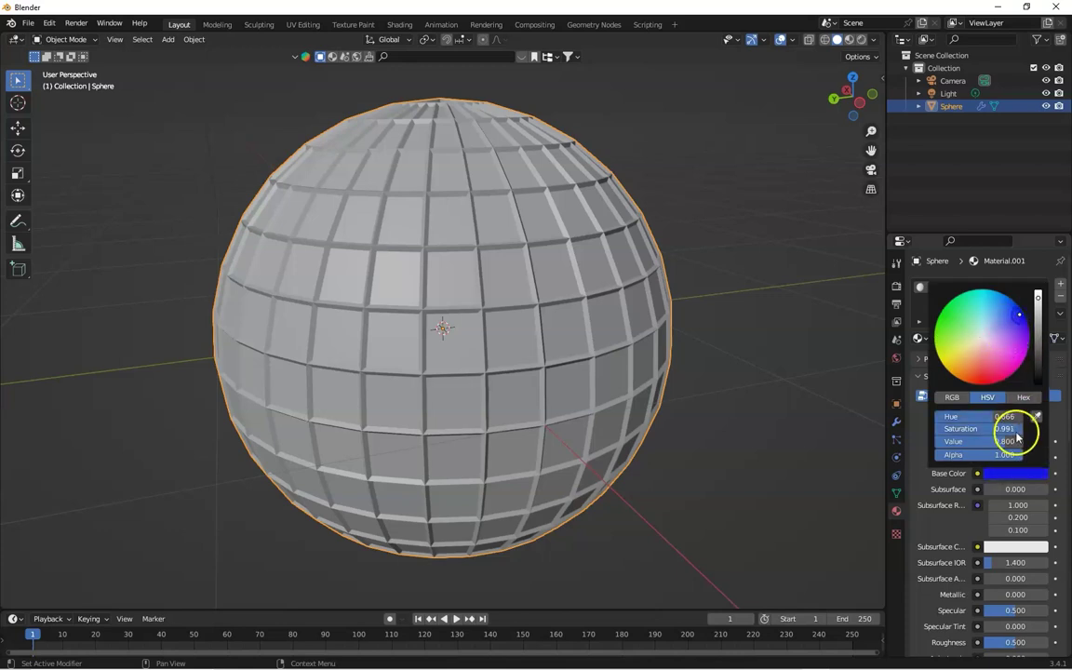
pyautogui.moveTo(1012, 593); pyautogui.dragTo(1040, 591)
pyautogui.moveTo(1003, 641); pyautogui.dragTo(995, 656)
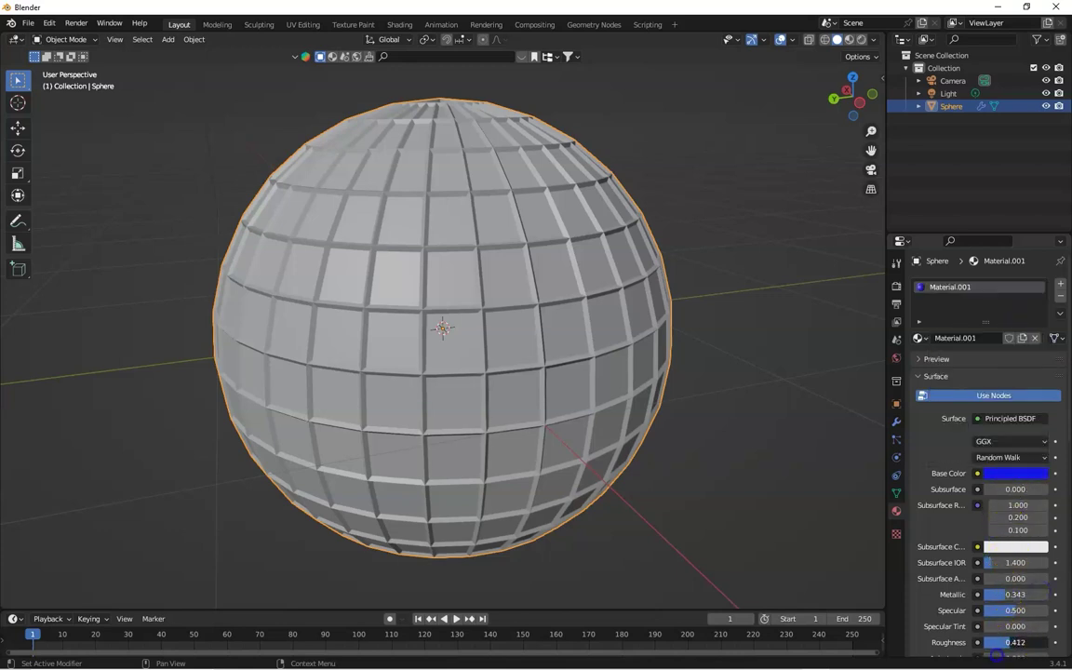
pyautogui.click(802, 505)
# - Add a second material slot to the sphere and create a magenta material in it
pyautogui.click(1059, 284)
pyautogui.click(991, 363)
pyautogui.click(1000, 499)
pyautogui.click(1012, 390)
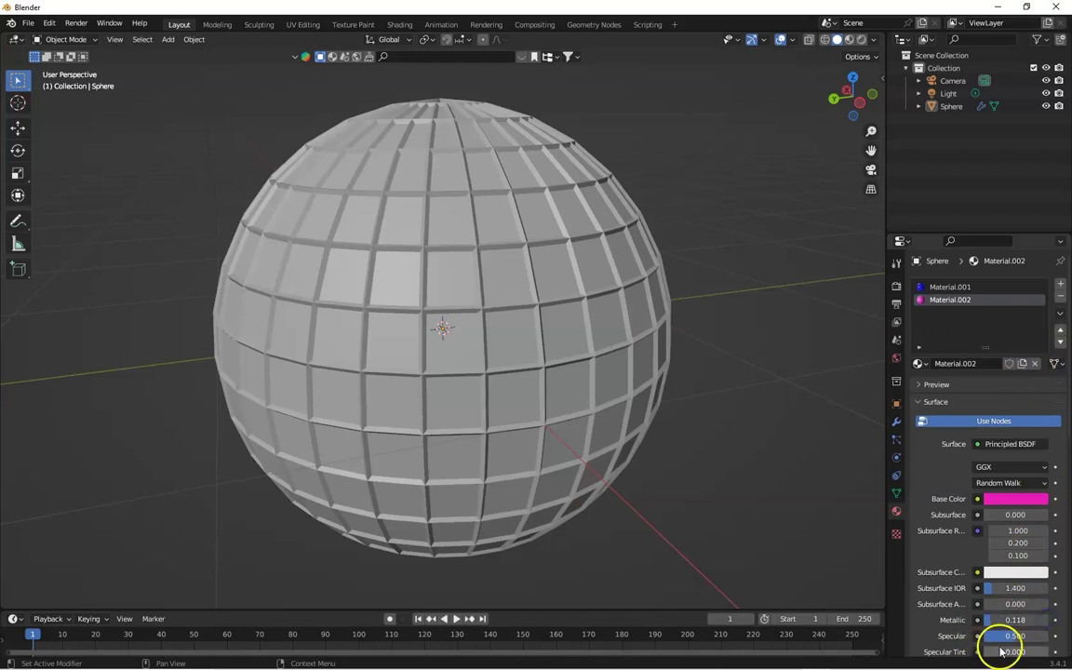
# - Set the magenta material's Metallic to about 0.127 and lower its Roughness below 0.5
pyautogui.scroll(-3, 1057, 426)
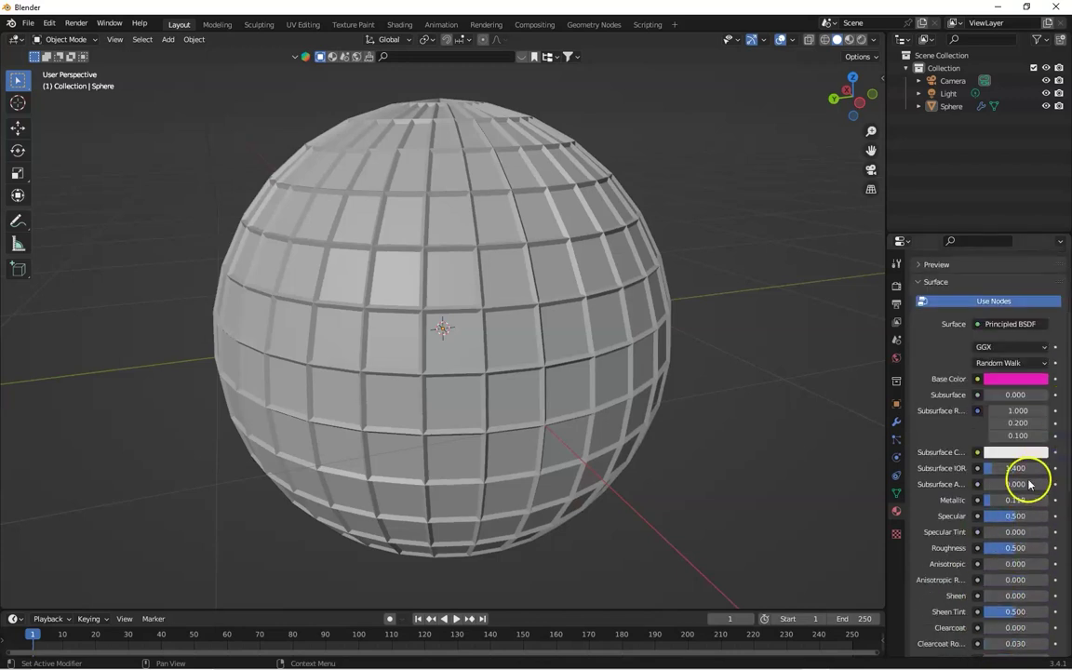
pyautogui.moveTo(1019, 504); pyautogui.dragTo(1002, 500)
pyautogui.moveTo(1015, 550); pyautogui.dragTo(993, 548)
pyautogui.click(804, 387)
pyautogui.scroll(4, 1056, 270)
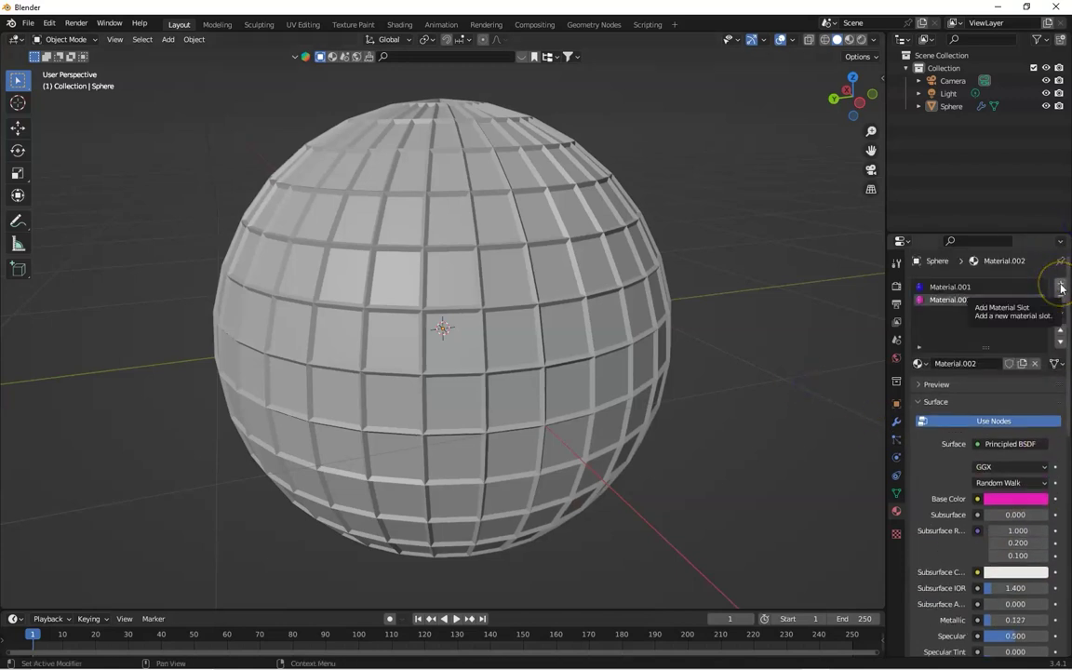
# - Add a third material slot to the sphere and create a bright green material in it
pyautogui.click(1061, 288)
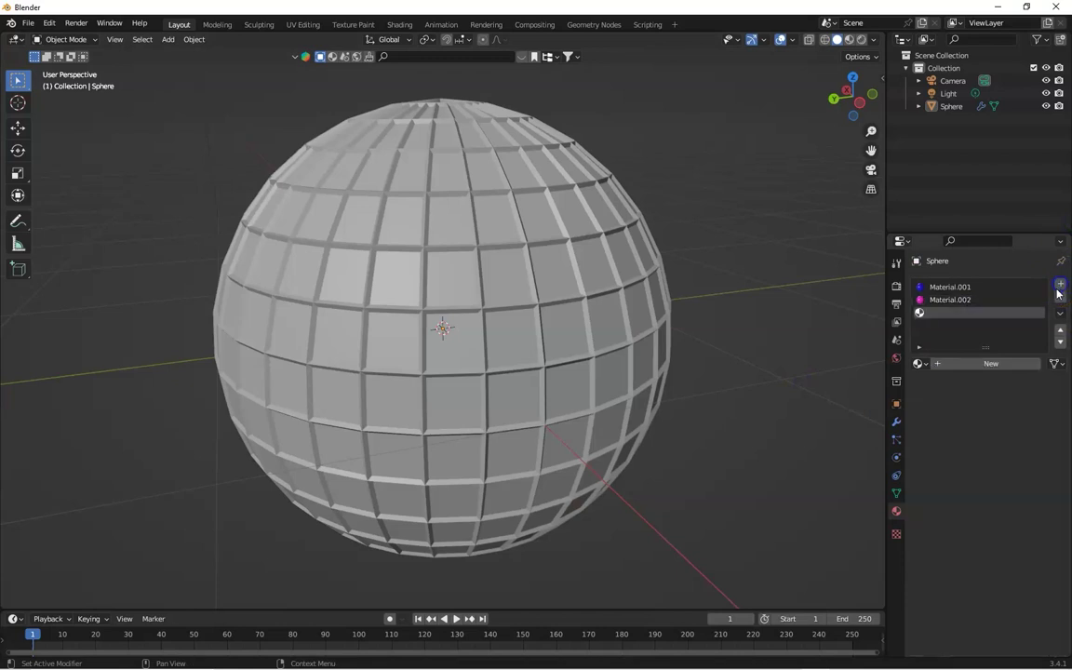
pyautogui.click(982, 365)
pyautogui.scroll(-3, 1060, 359)
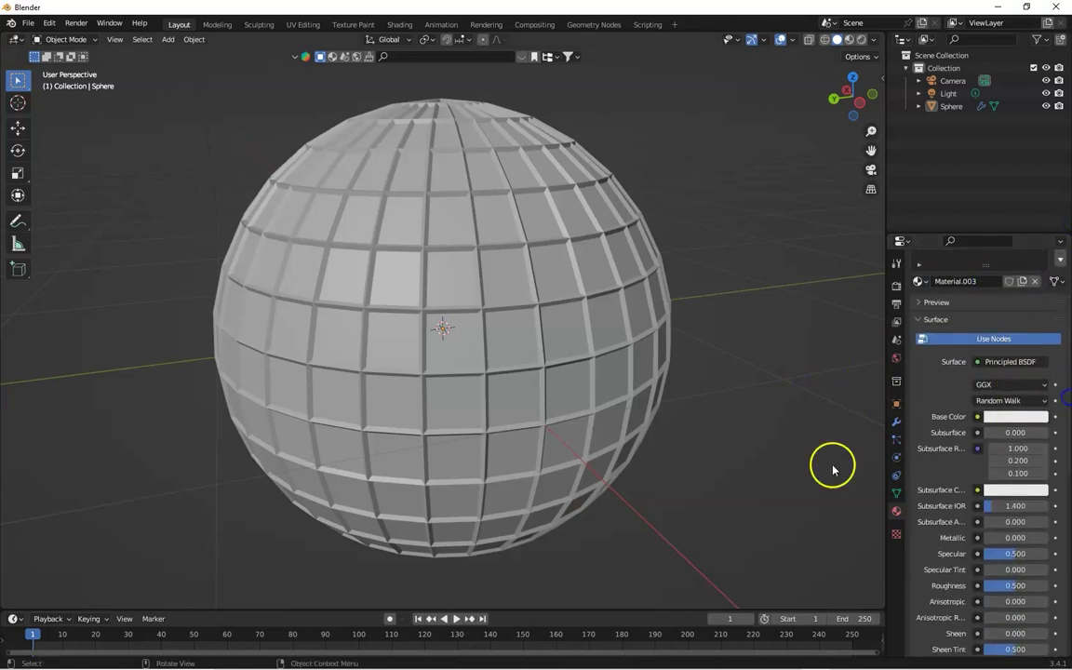
pyautogui.click(896, 422)
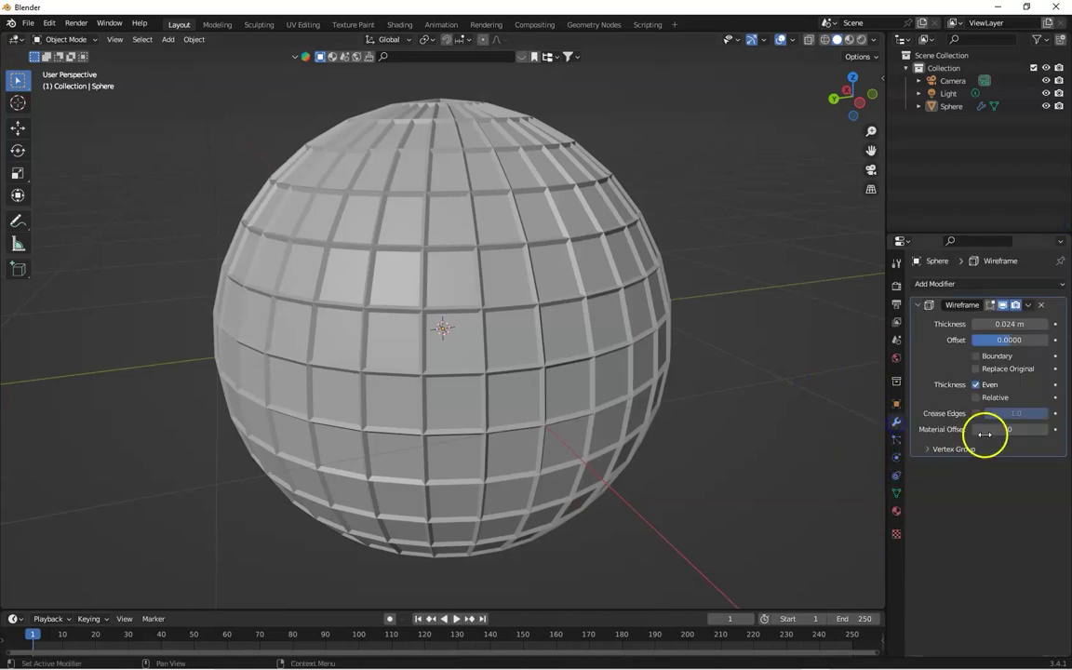
pyautogui.click(896, 510)
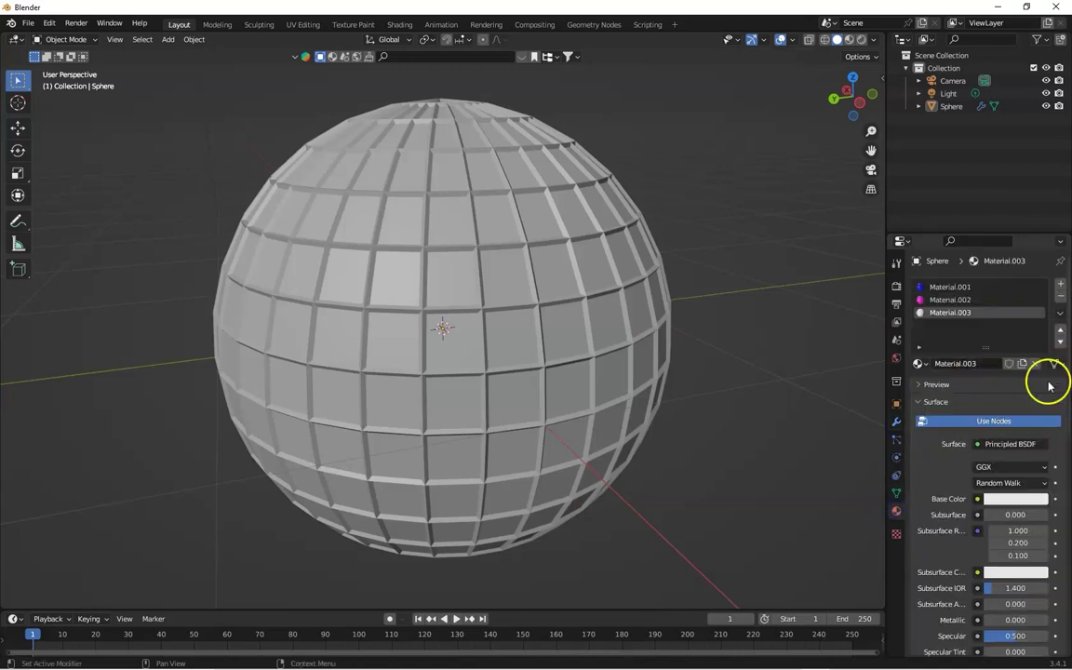
pyautogui.click(1014, 497)
pyautogui.moveTo(976, 367); pyautogui.dragTo(948, 330)
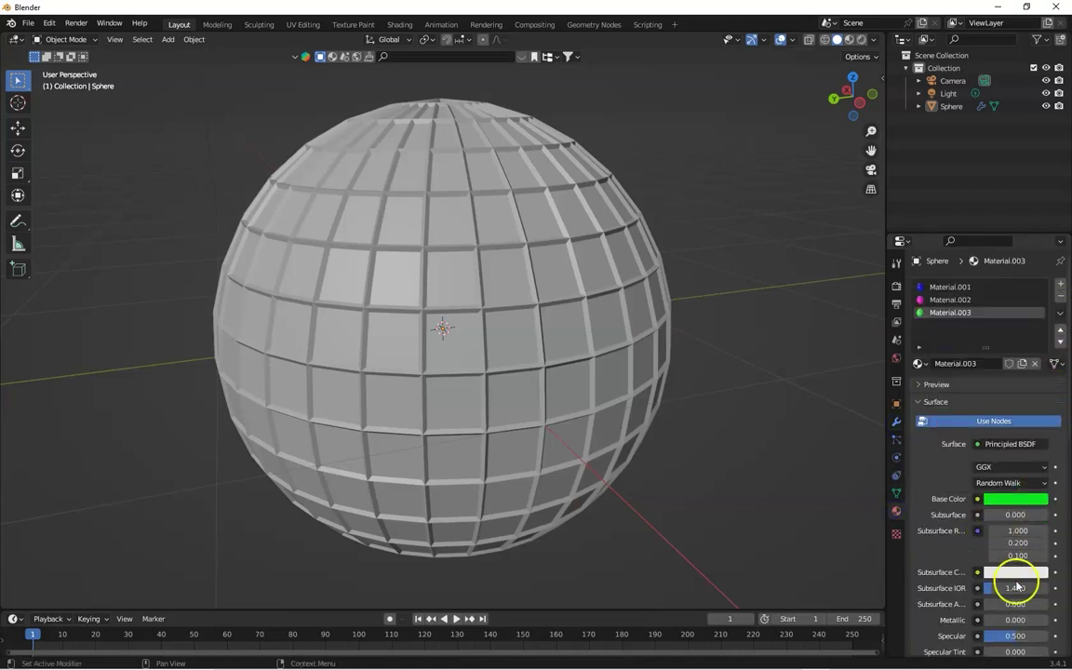
# - Set the green material's Metallic to about 0.176 and its Roughness to about 0.196
pyautogui.moveTo(1013, 620); pyautogui.dragTo(1019, 619)
pyautogui.scroll(-8, 1055, 478)
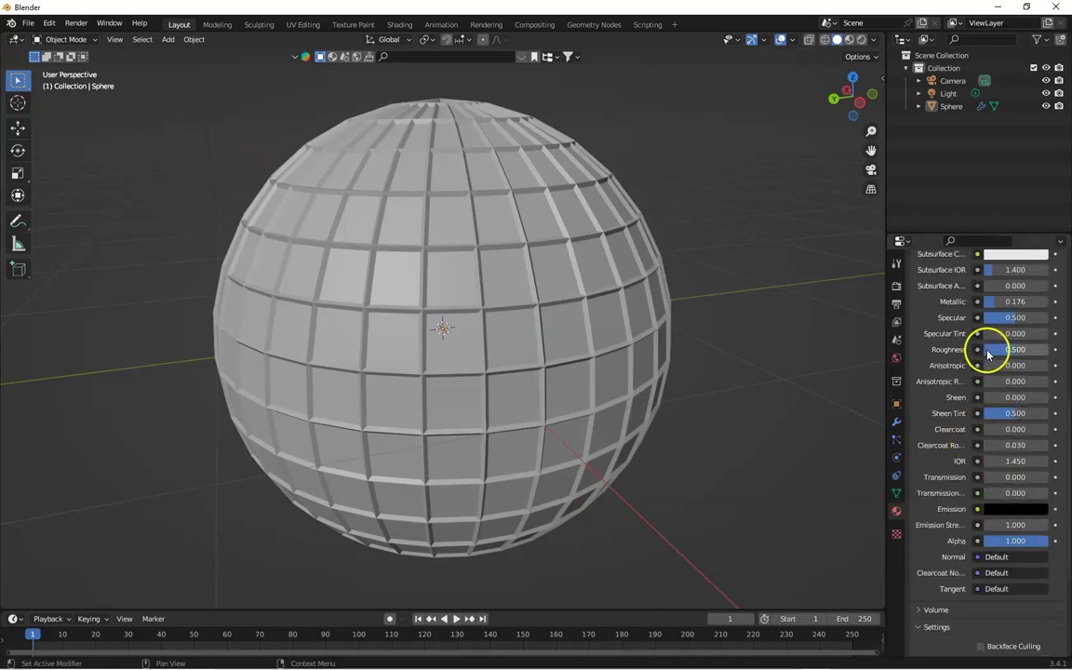
pyautogui.moveTo(989, 349); pyautogui.dragTo(965, 389)
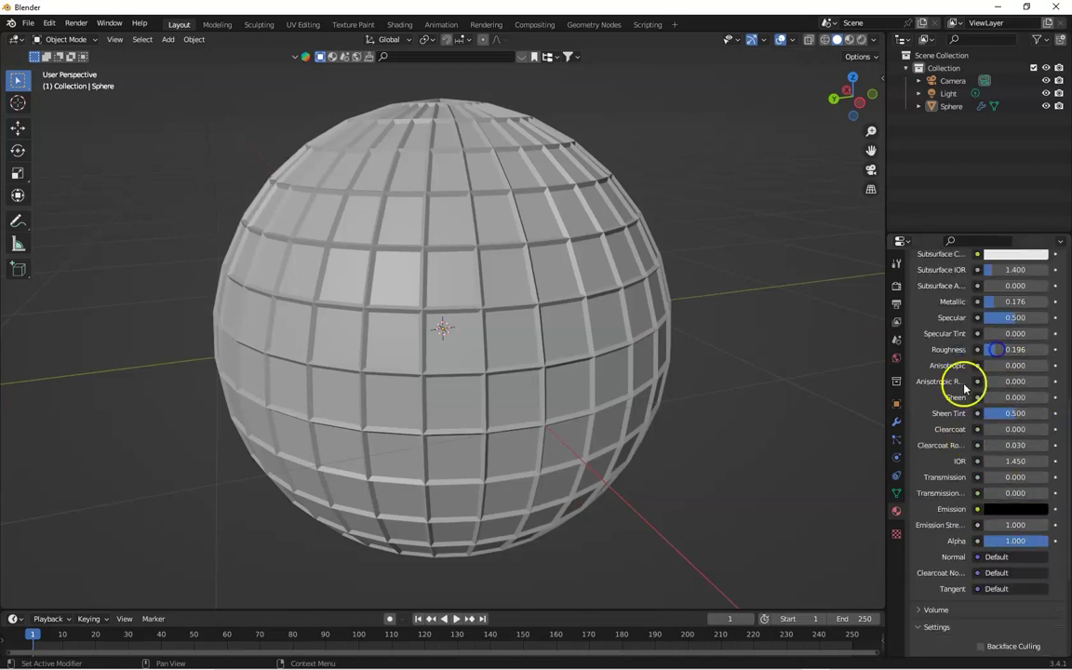
# - Show the Wireframe modifier's settings and switch the viewport to Material Preview shading
pyautogui.click(896, 422)
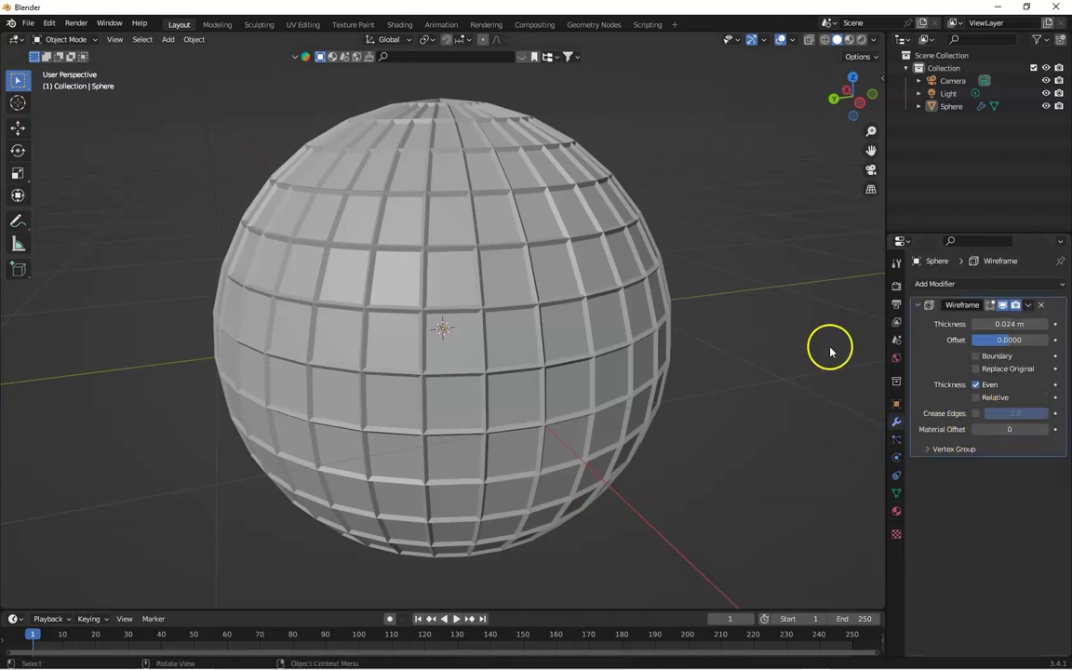
pyautogui.click(848, 40)
pyautogui.moveTo(854, 98); pyautogui.dragTo(828, 116)
pyautogui.moveTo(50, 94); pyautogui.dragTo(18, 102)
pyautogui.moveTo(738, 124); pyautogui.dragTo(716, 126)
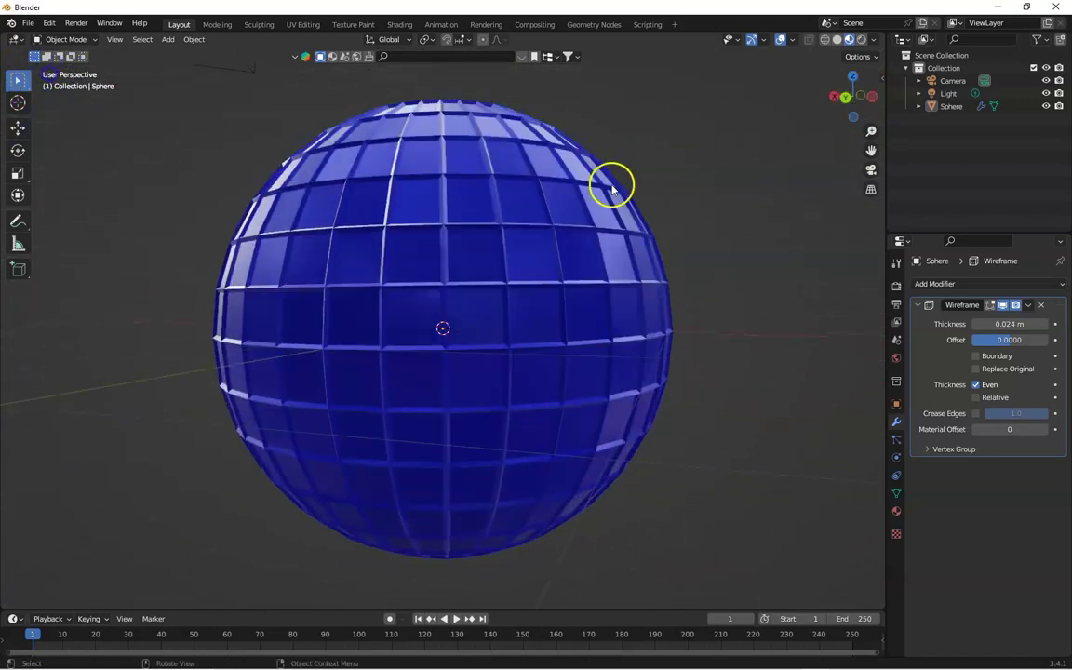
# - Try Material Offset values of 1 and 3 on the Wireframe modifier and return it to 0
pyautogui.click(1046, 429)
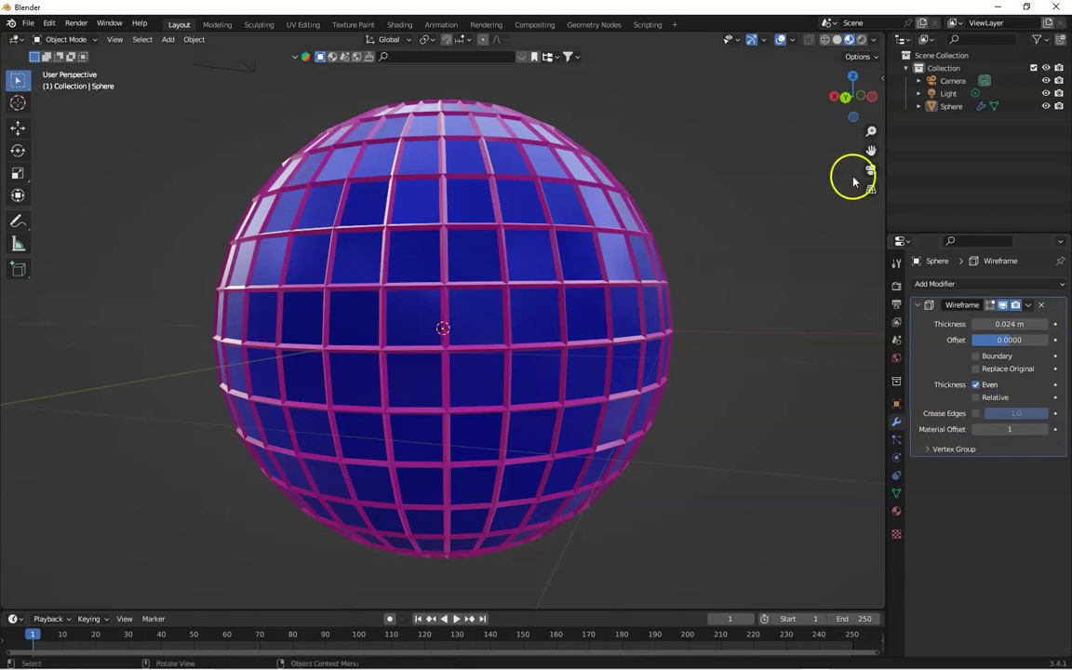
pyautogui.moveTo(854, 105); pyautogui.dragTo(855, 98)
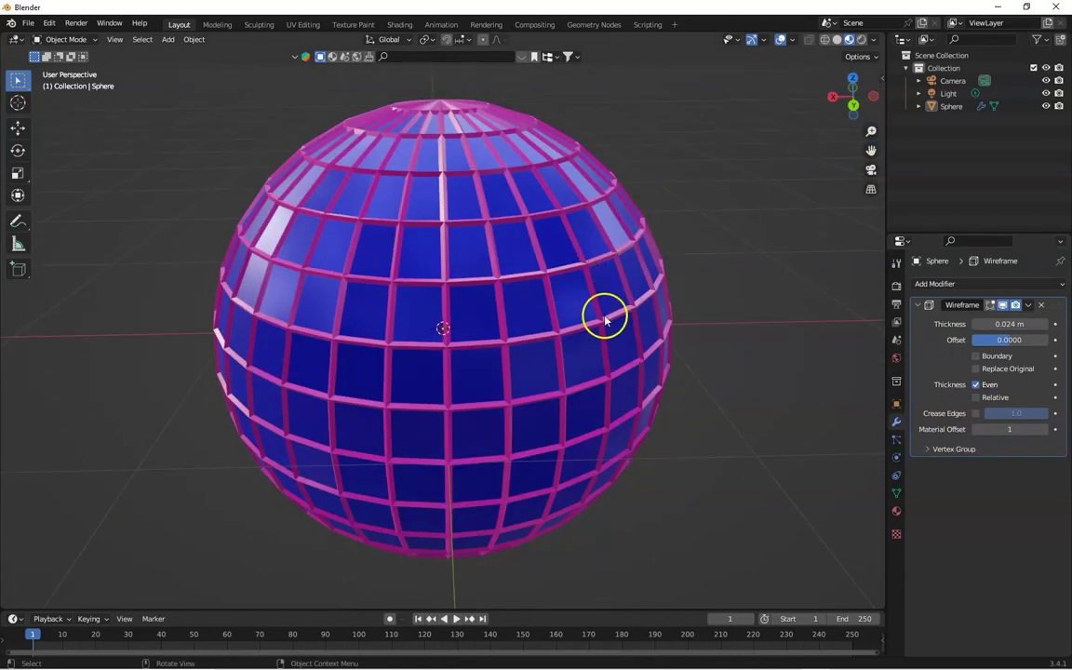
pyautogui.click(1043, 429)
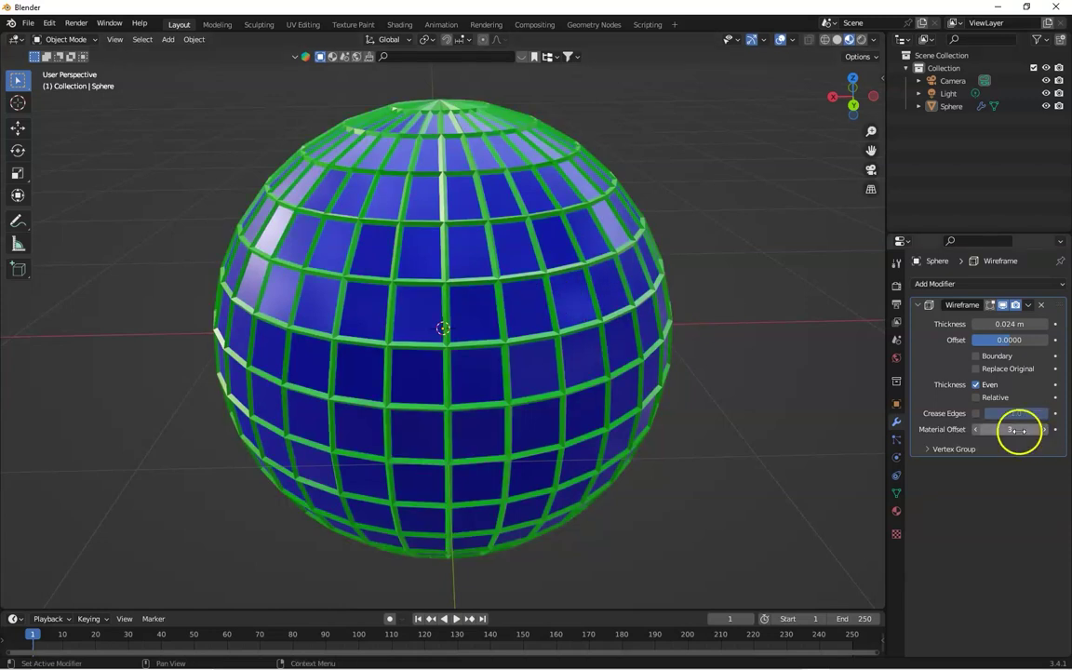
pyautogui.click(975, 430)
pyautogui.click(975, 430)
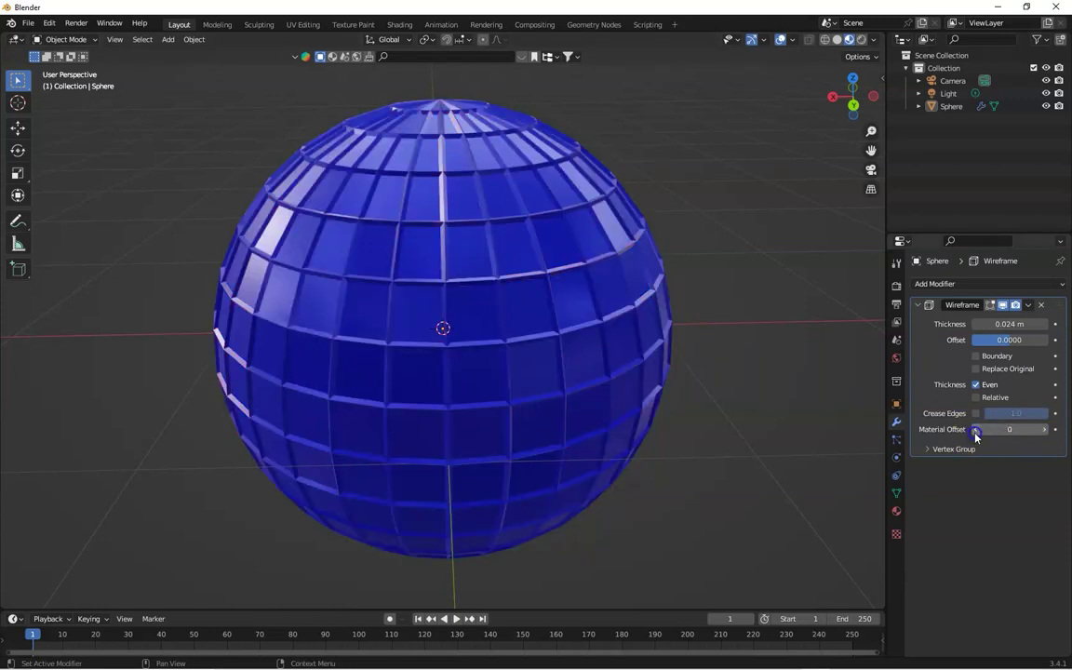
# - Set the Wireframe modifier's Material Offset to 1 so the frame uses the magenta material
pyautogui.click(1034, 428)
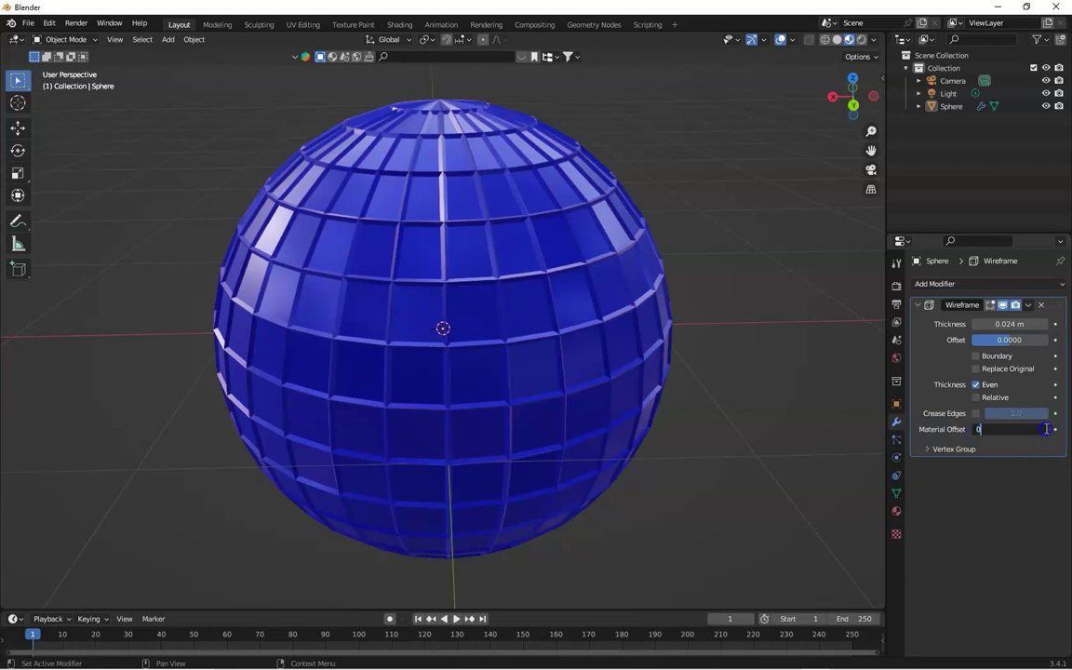
pyautogui.click(1042, 466)
pyautogui.click(1044, 430)
pyautogui.click(1044, 430)
pyautogui.moveTo(850, 97); pyautogui.dragTo(43, 132)
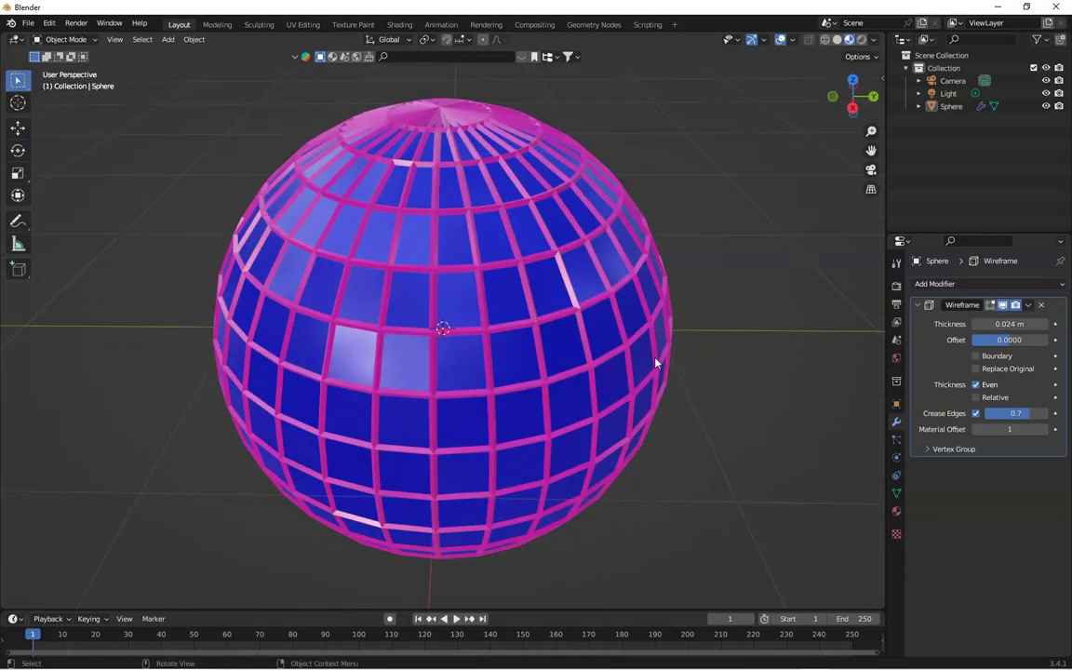